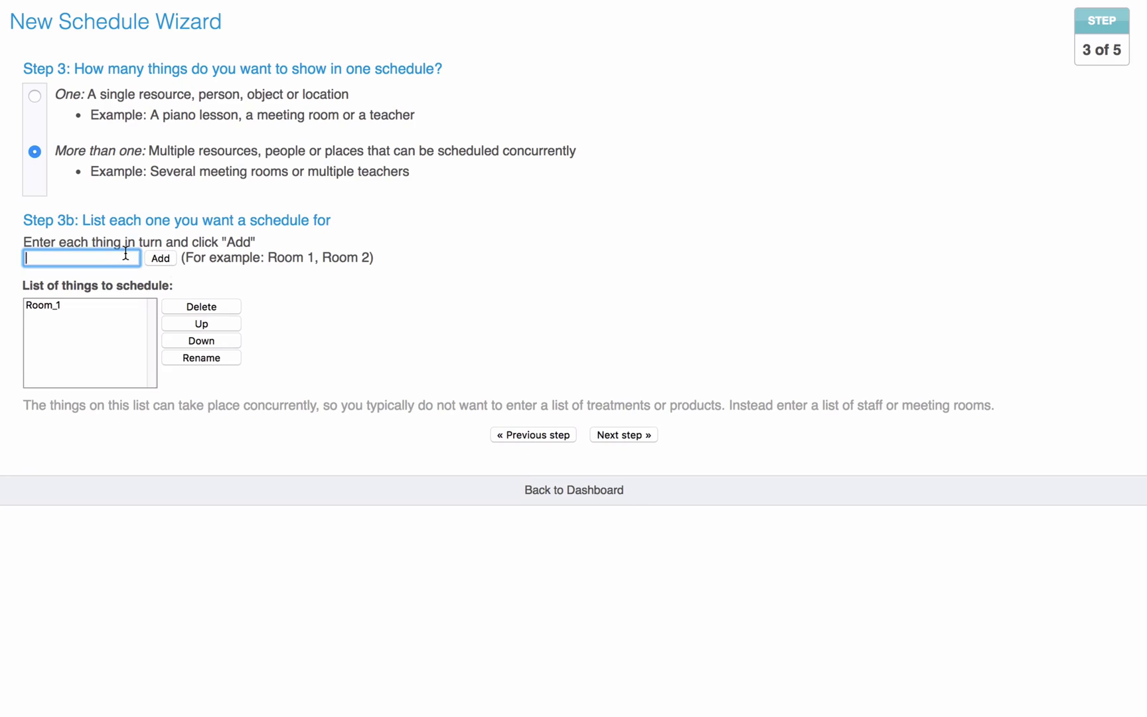
Step: Add Room 2 to the list of things to schedule and continue to the schedule naming step
type("Room 2")
left_click(162, 258)
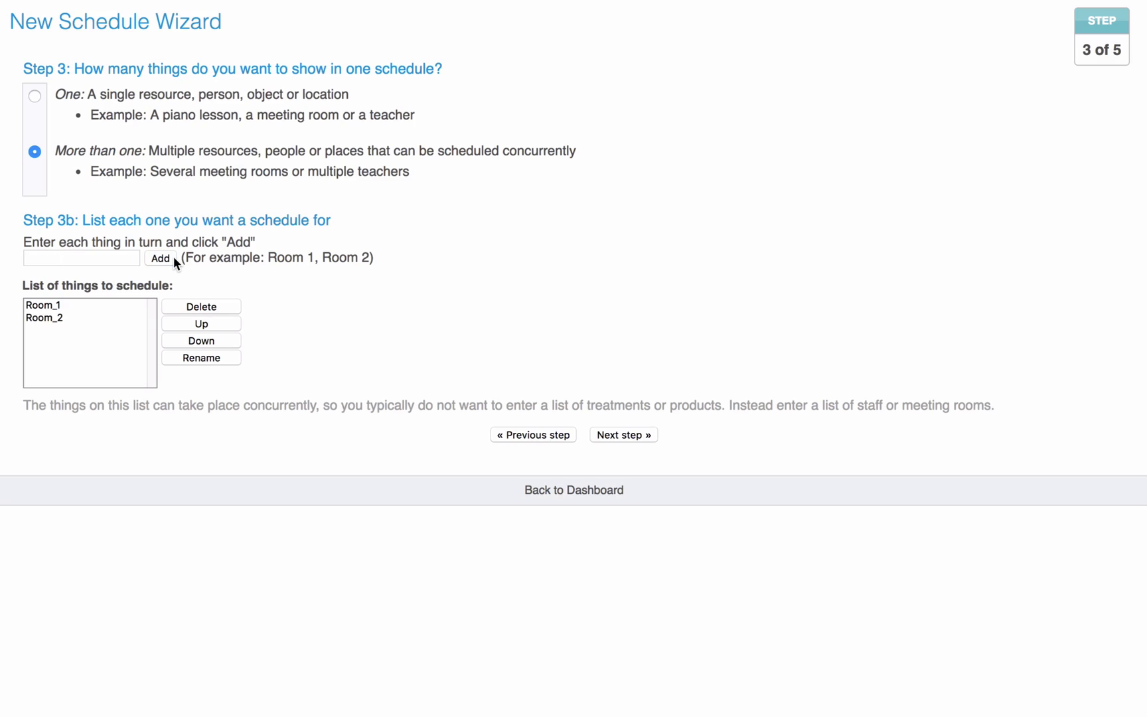
left_click(649, 435)
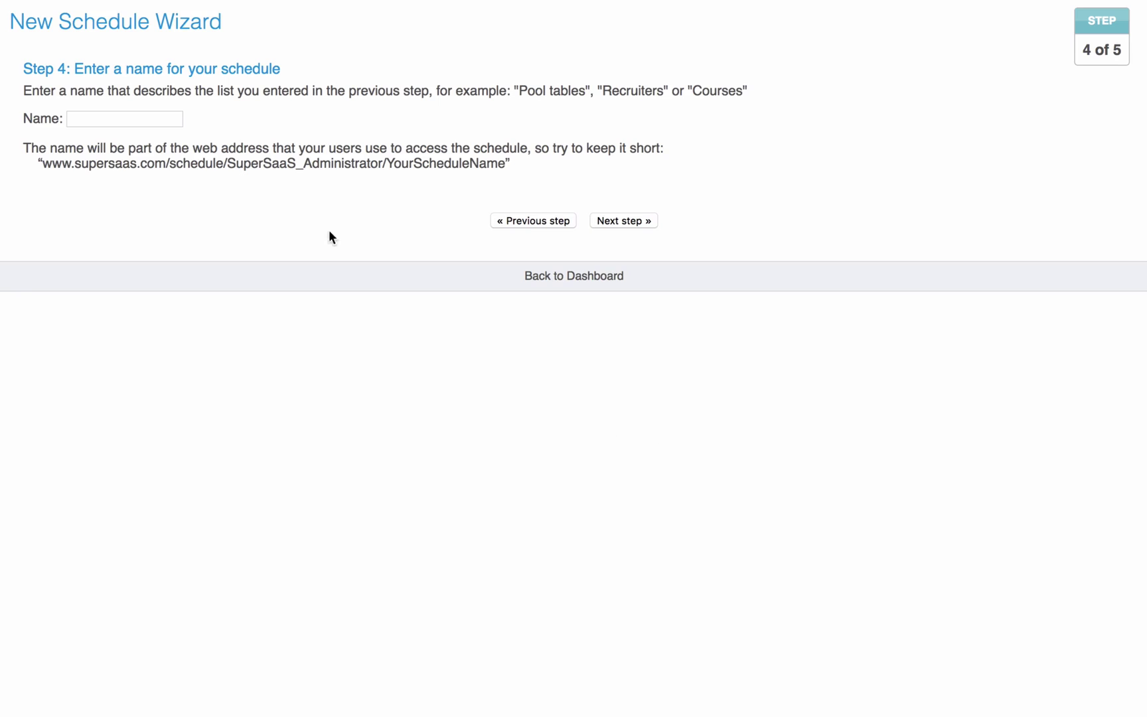
Step: Name the schedule "SuperSaaS Hotel" and continue to the availability settings
left_click(159, 118)
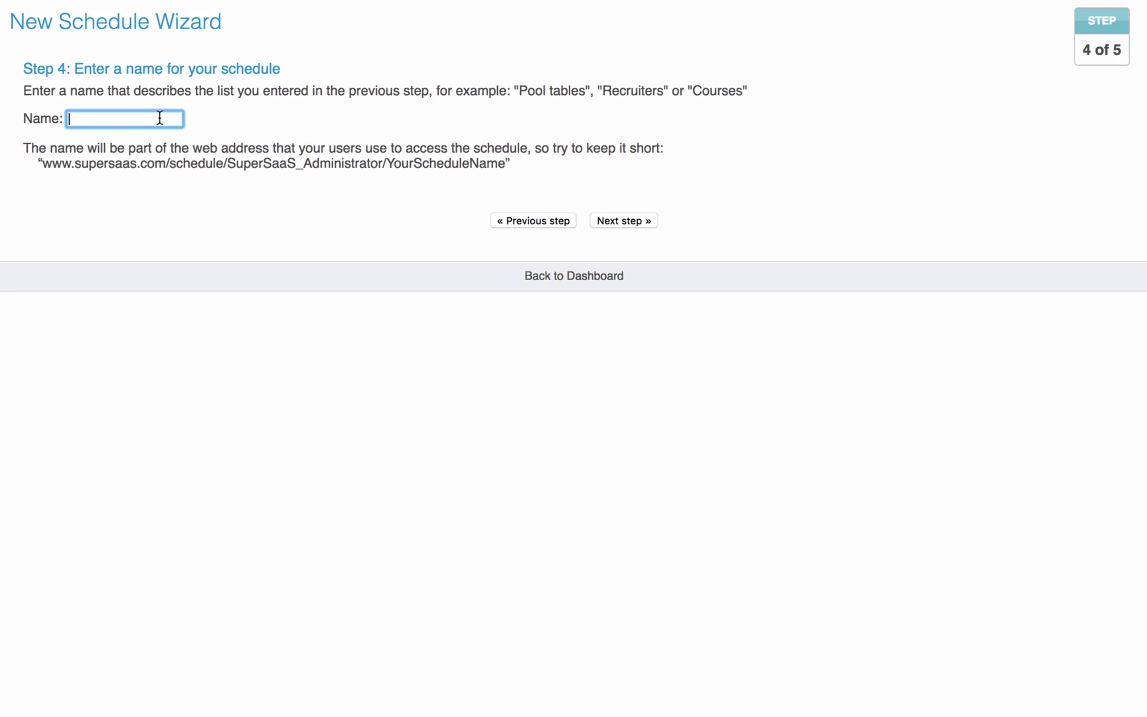
type("SuperSaaS Hotel")
left_click(650, 220)
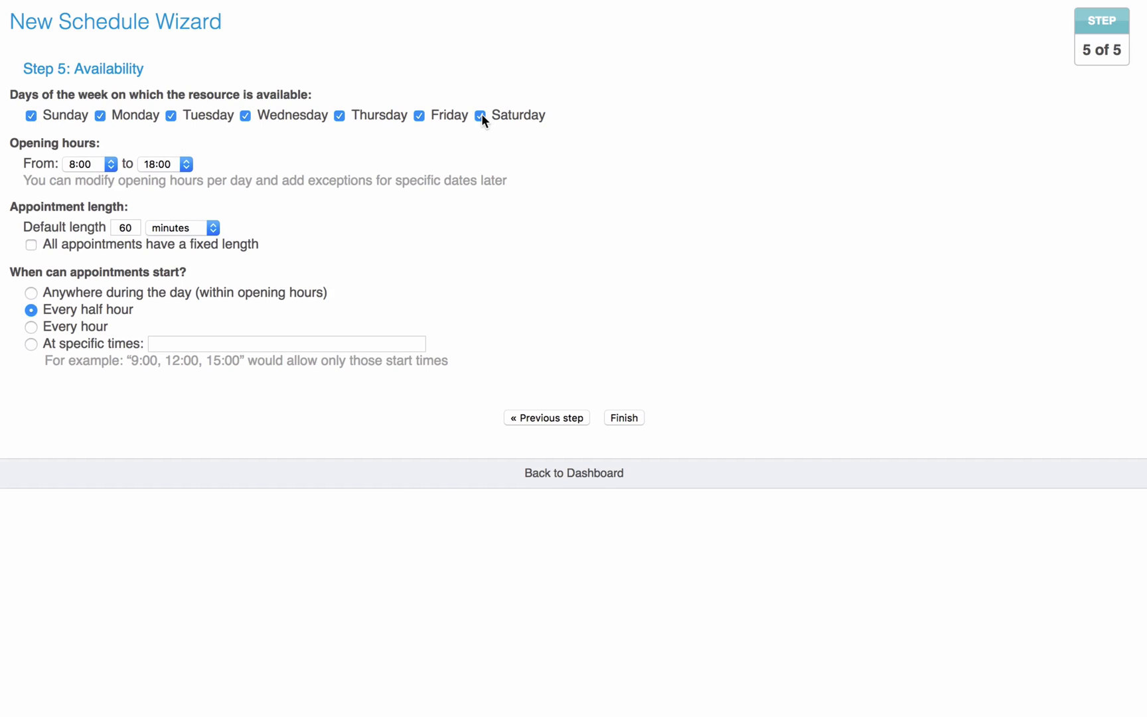
Step: Set the opening hours from 0:00 to 24:00
left_click(110, 165)
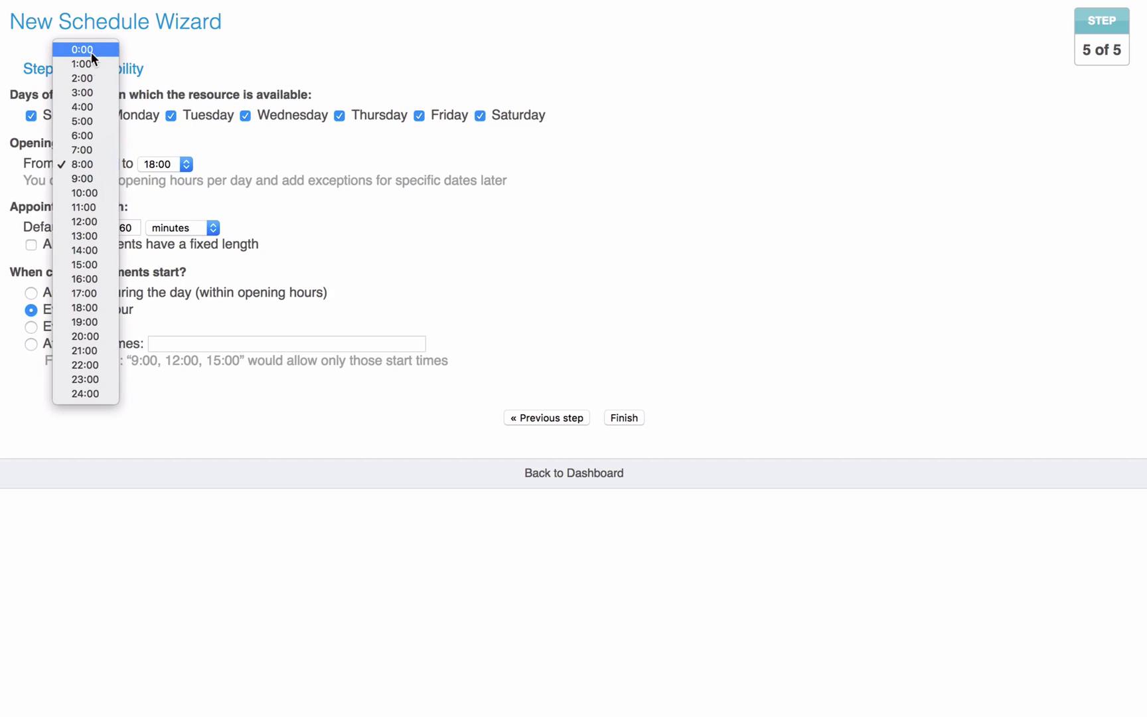
key("Escape")
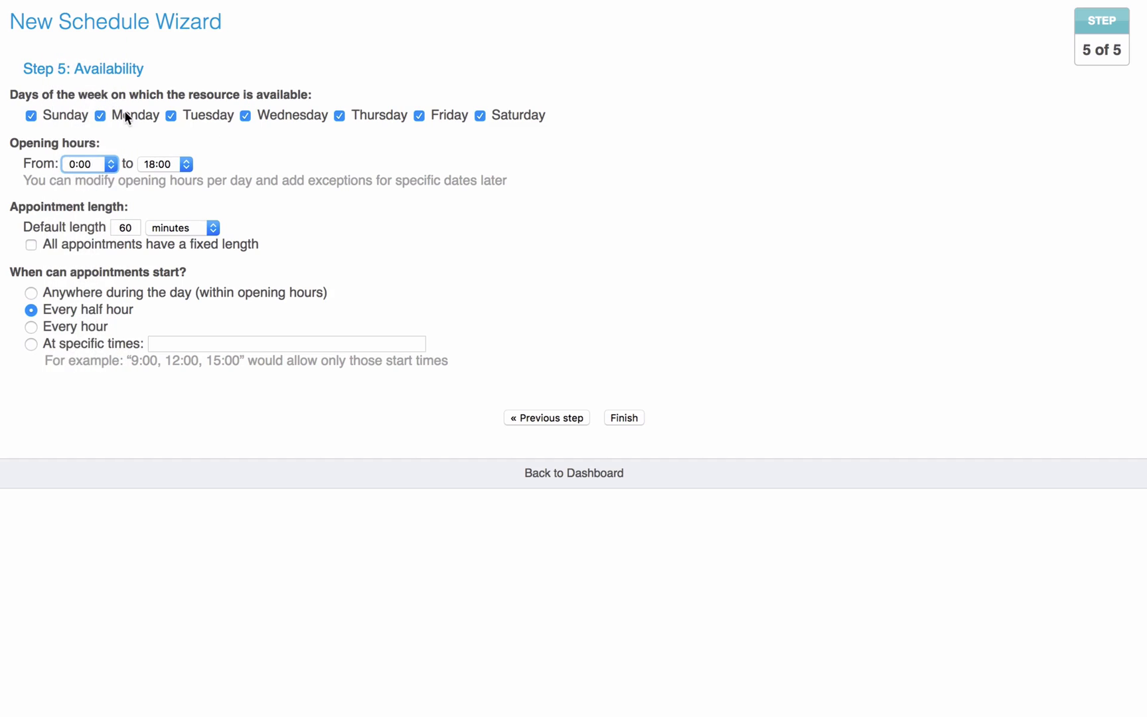
left_click(187, 164)
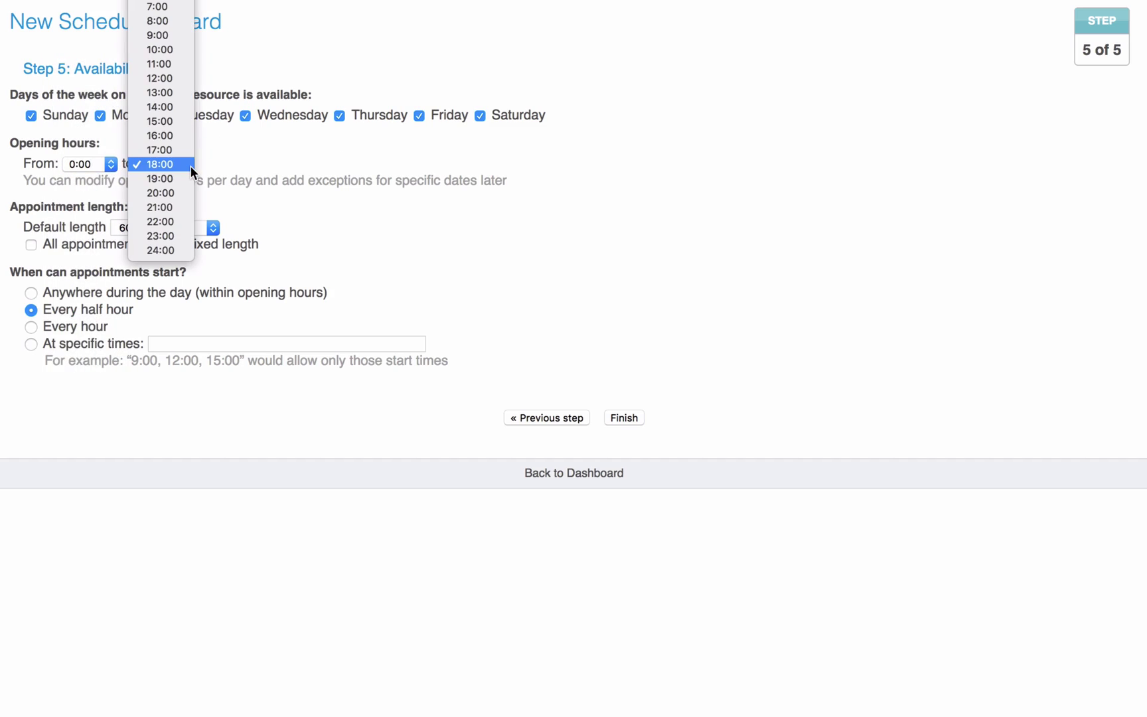
left_click(187, 249)
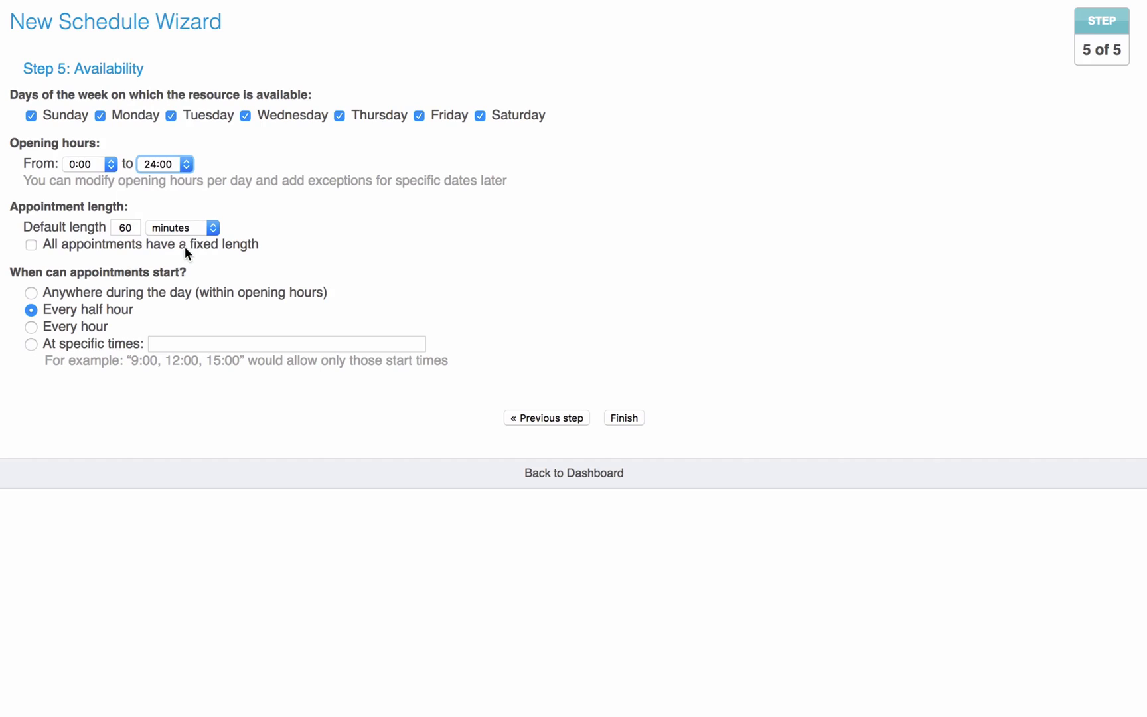
Step: Set the default appointment length to 1 day with starts allowed anywhere during the day, and finish the wizard
key("Tab")
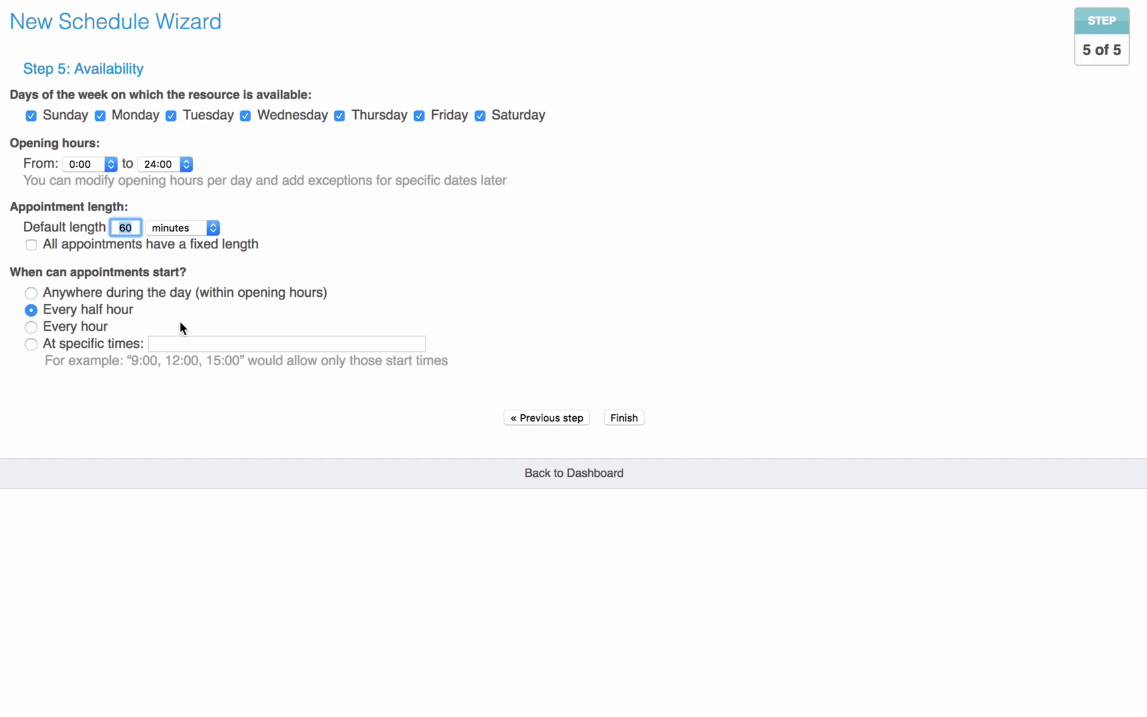
key("BackSpace")
type("1")
left_click(215, 226)
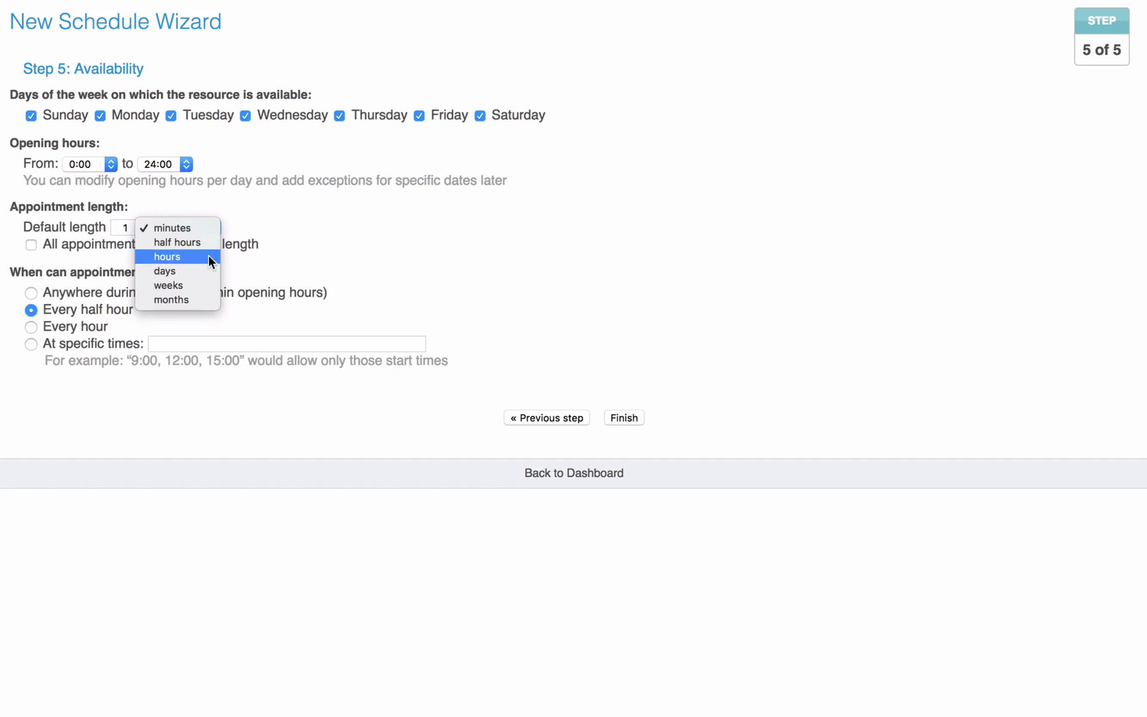
left_click(209, 272)
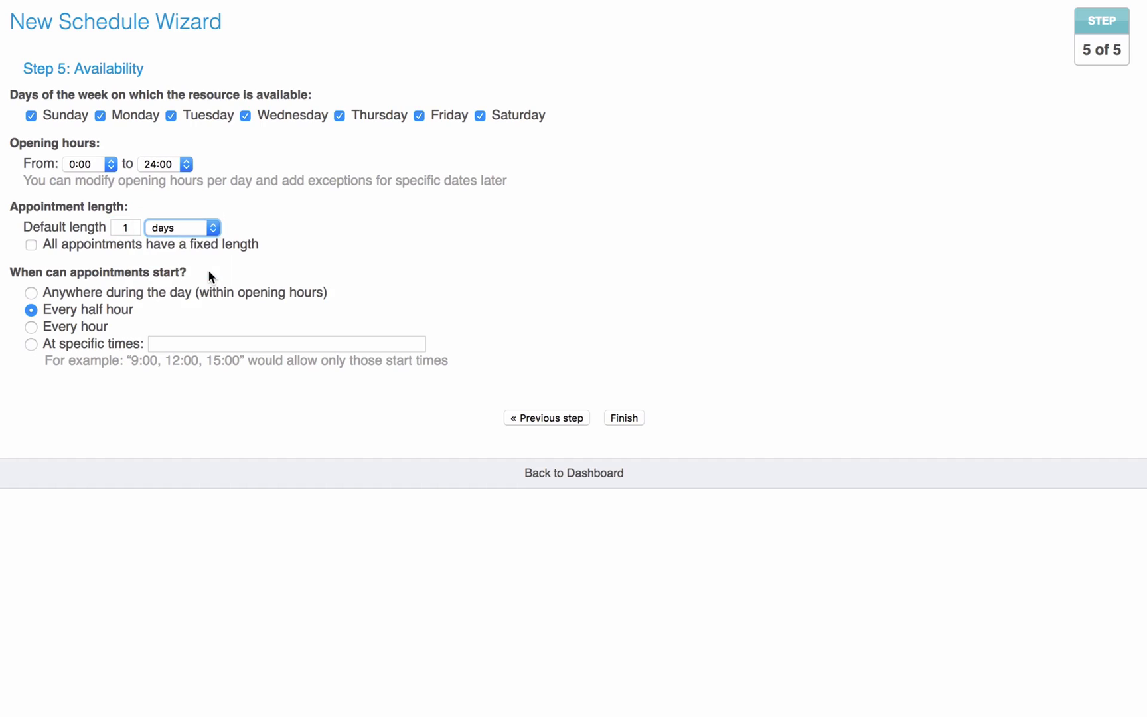
left_click(31, 293)
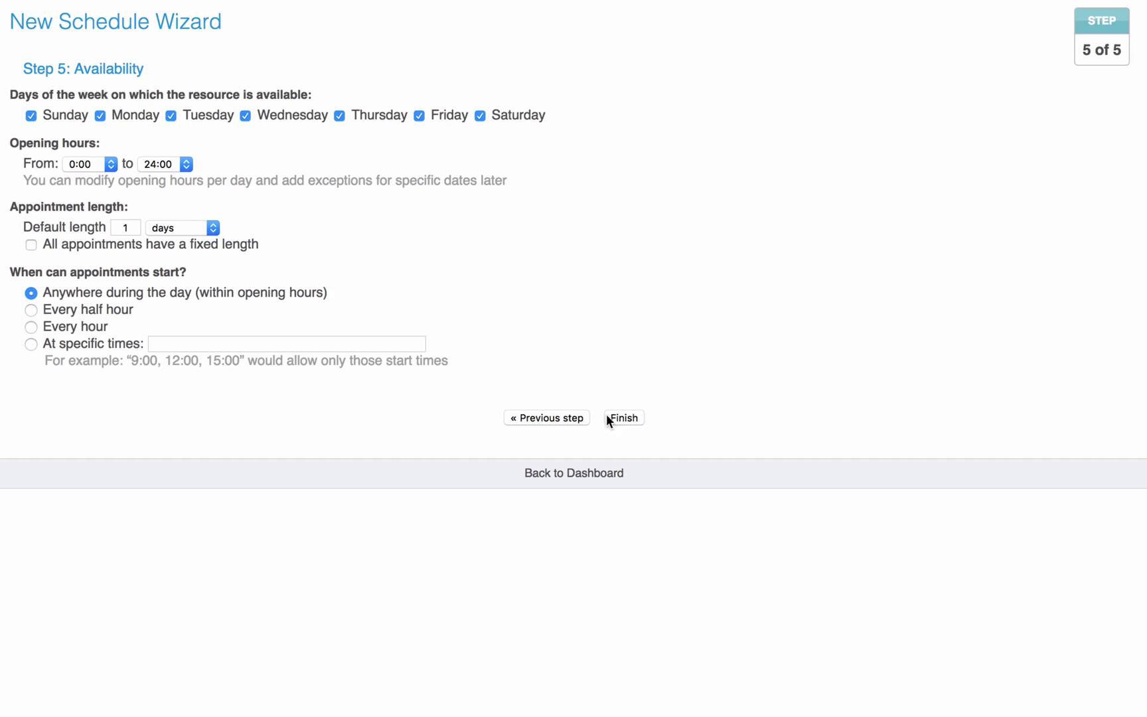
left_click(641, 420)
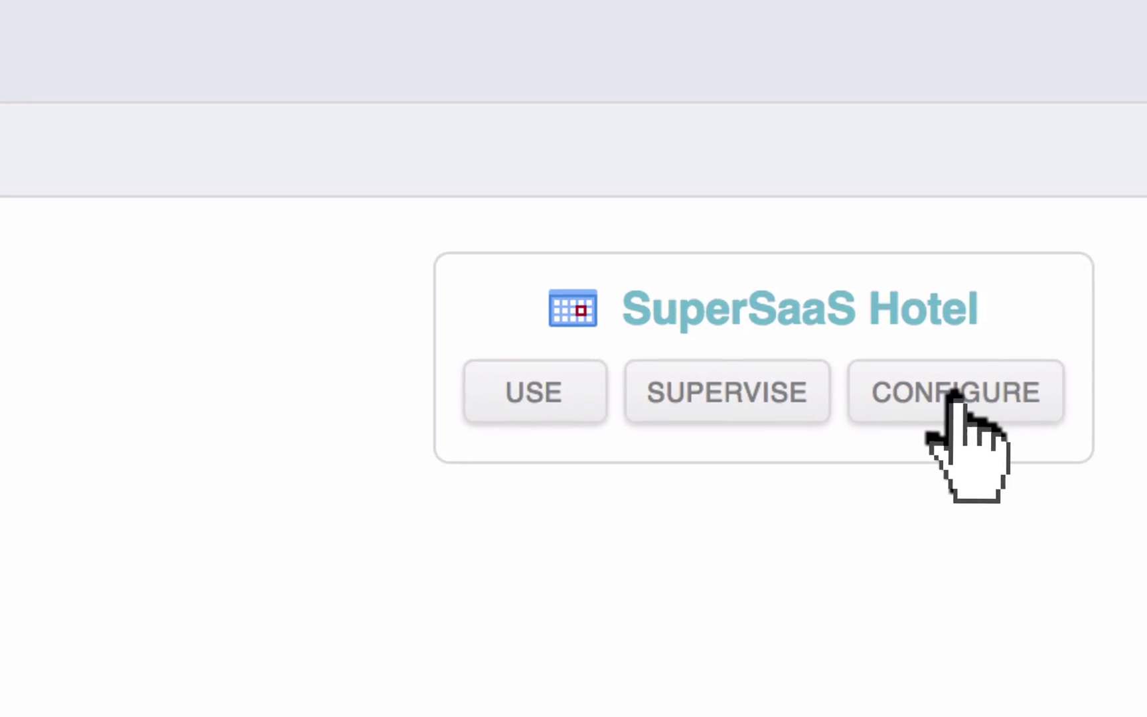
Step: In the SuperSaaS Hotel resource configuration, let users select the reservation length from a drop down list
left_click(958, 403)
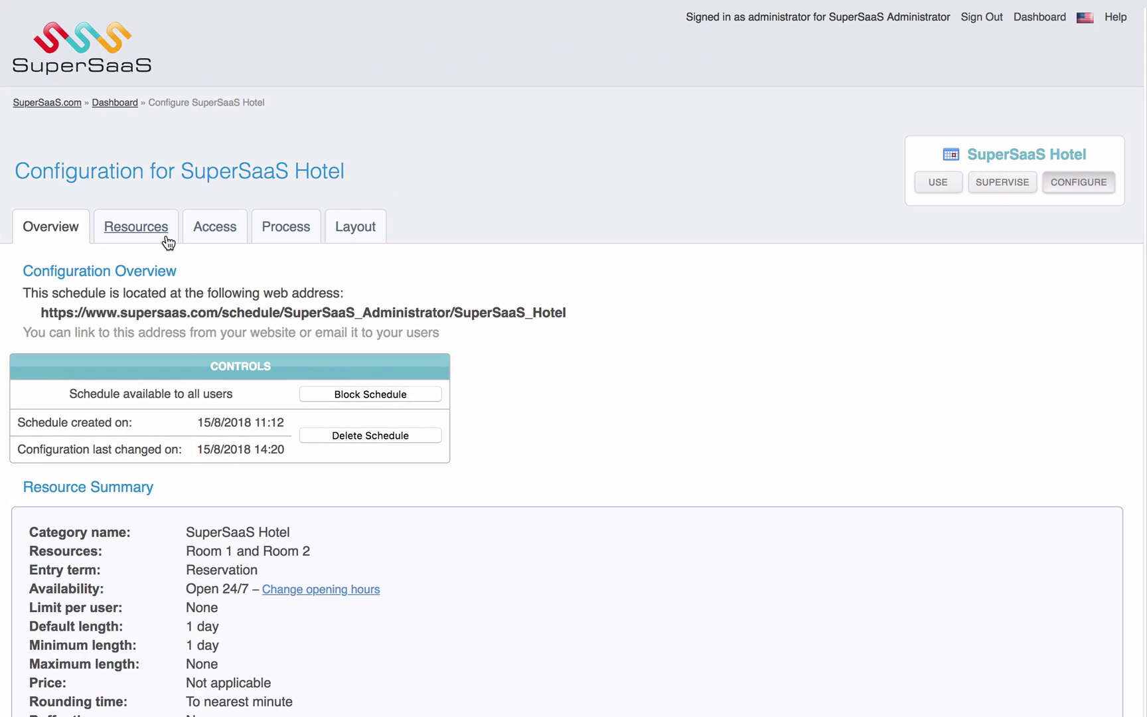
left_click(136, 226)
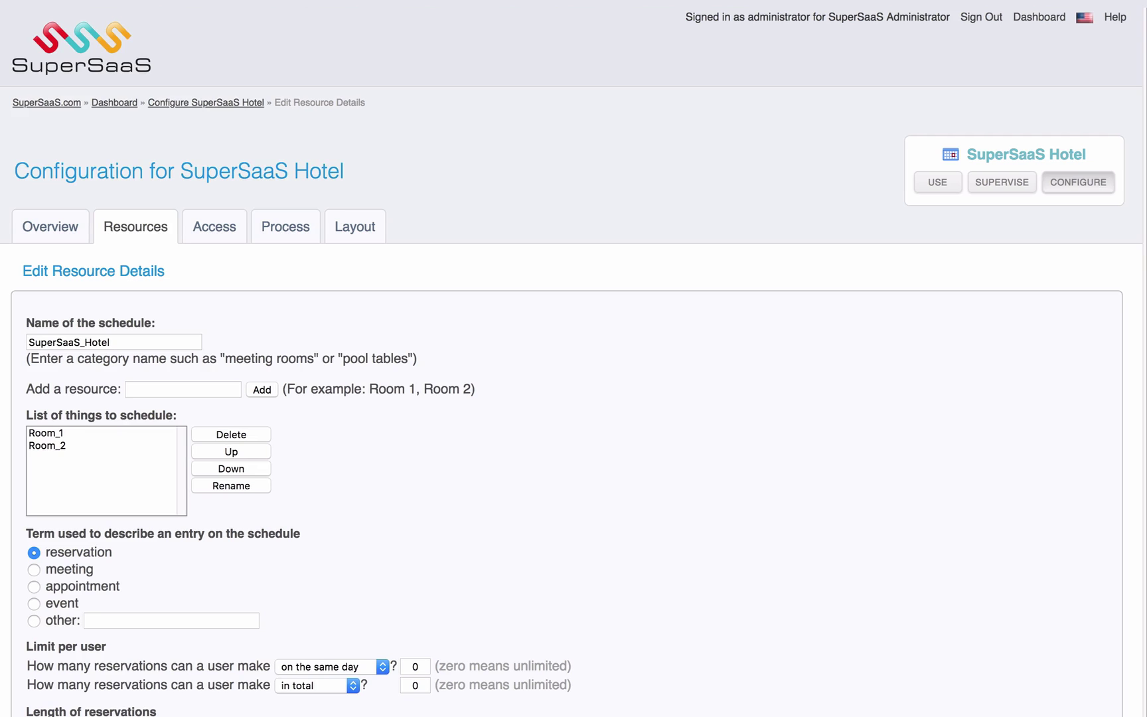
scroll(23, 518, "down", 5)
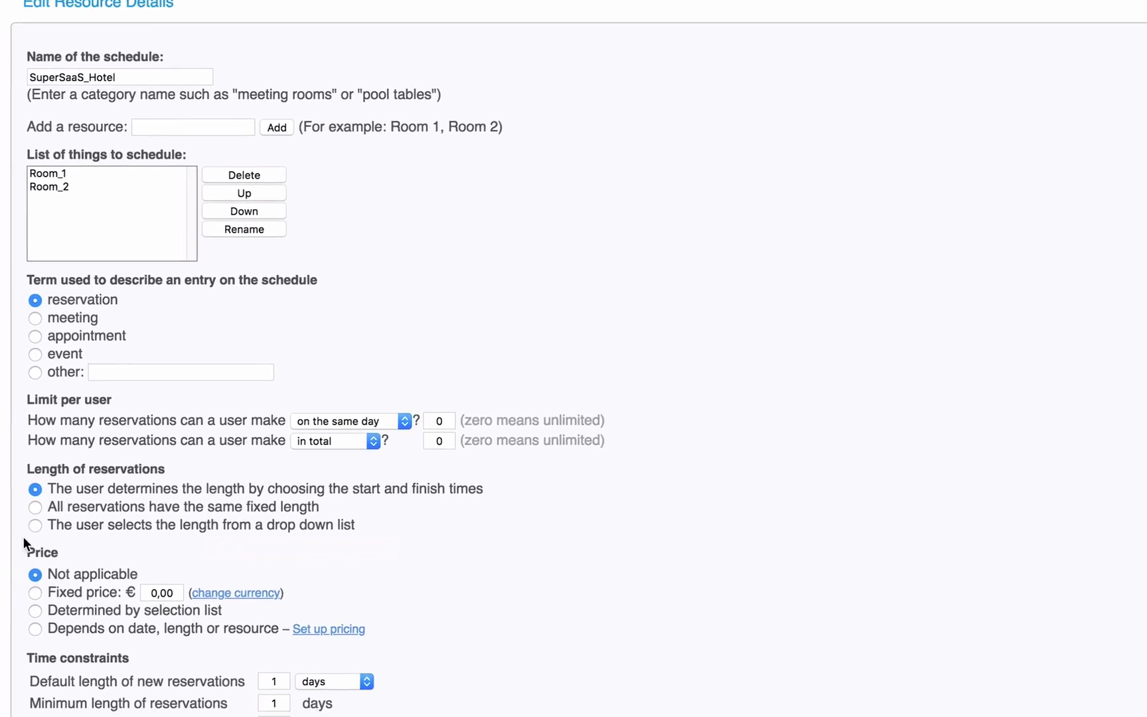
left_click(34, 525)
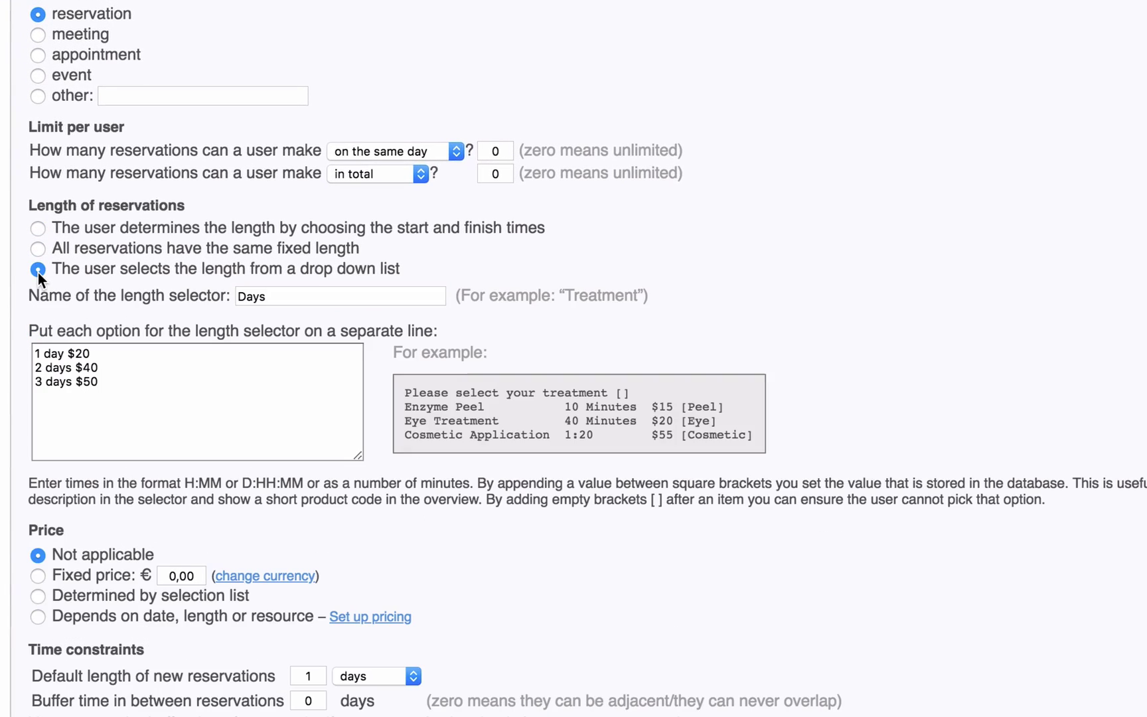
left_click(337, 295)
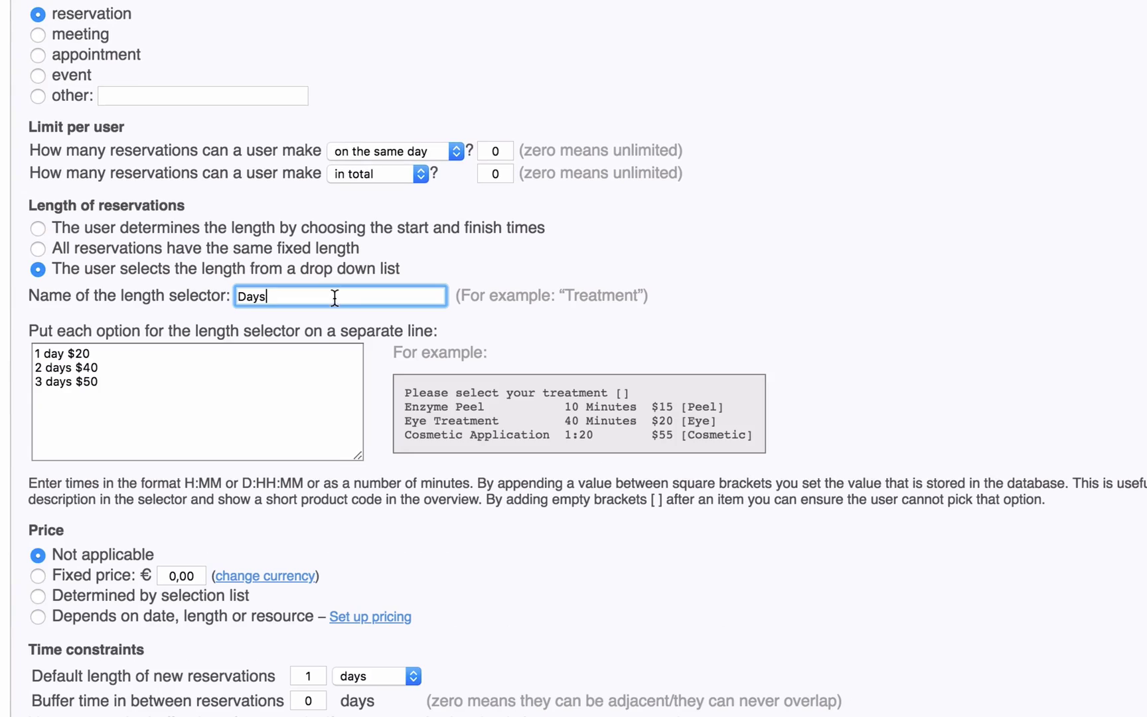
left_click(306, 351)
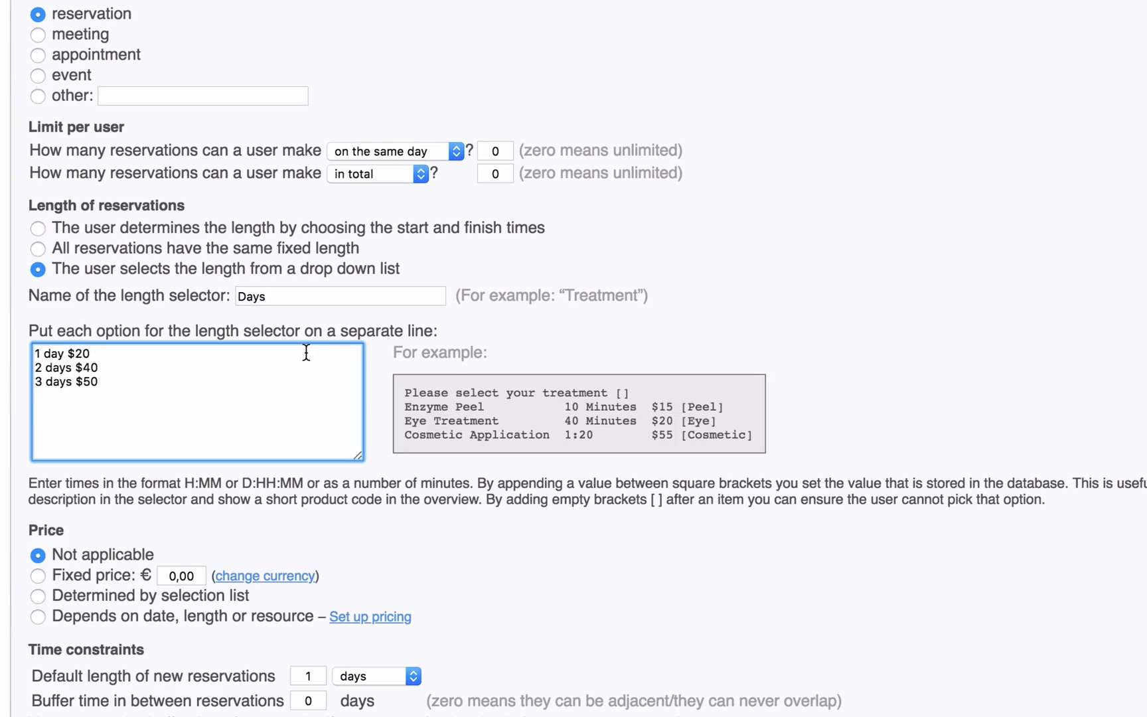
Step: Have the price determined by selection list, round times to the nearest day, and save the resource settings
scroll(307, 352, "down", 5)
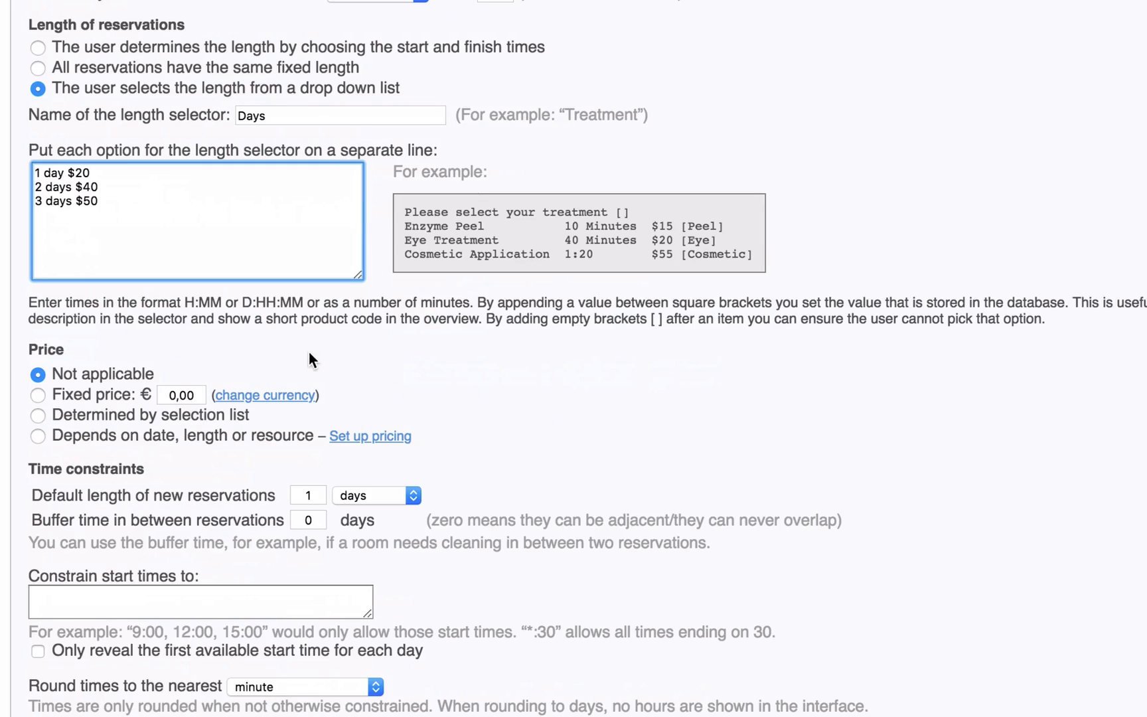
left_click(38, 416)
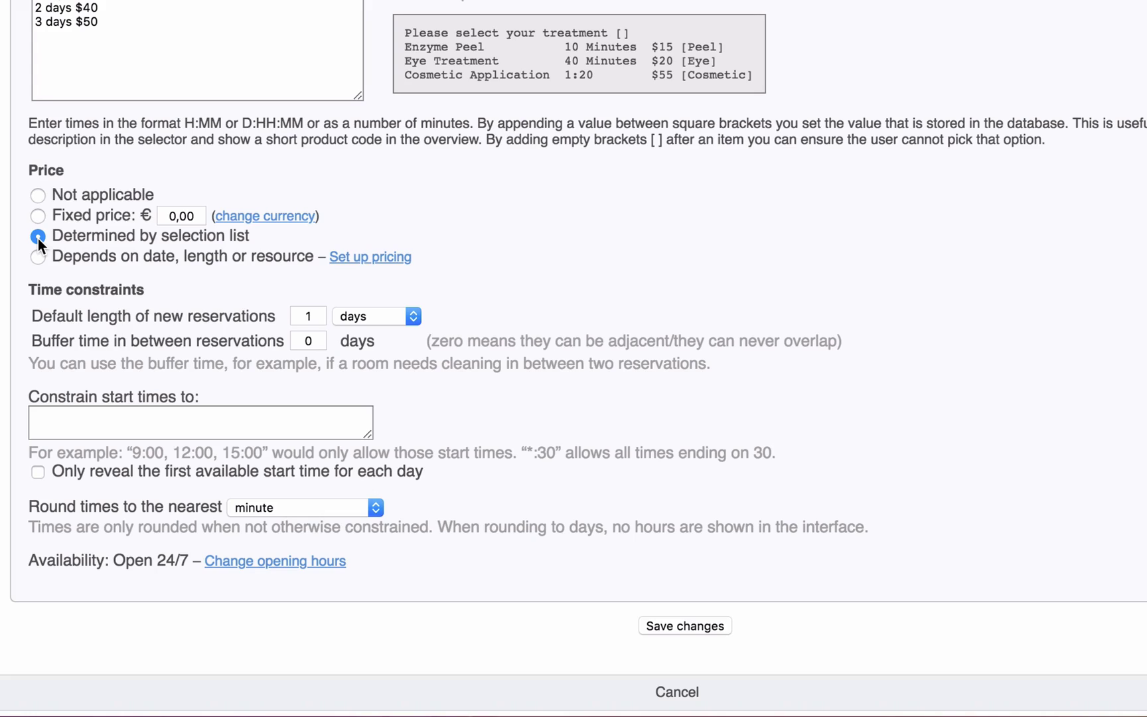
left_click(377, 507)
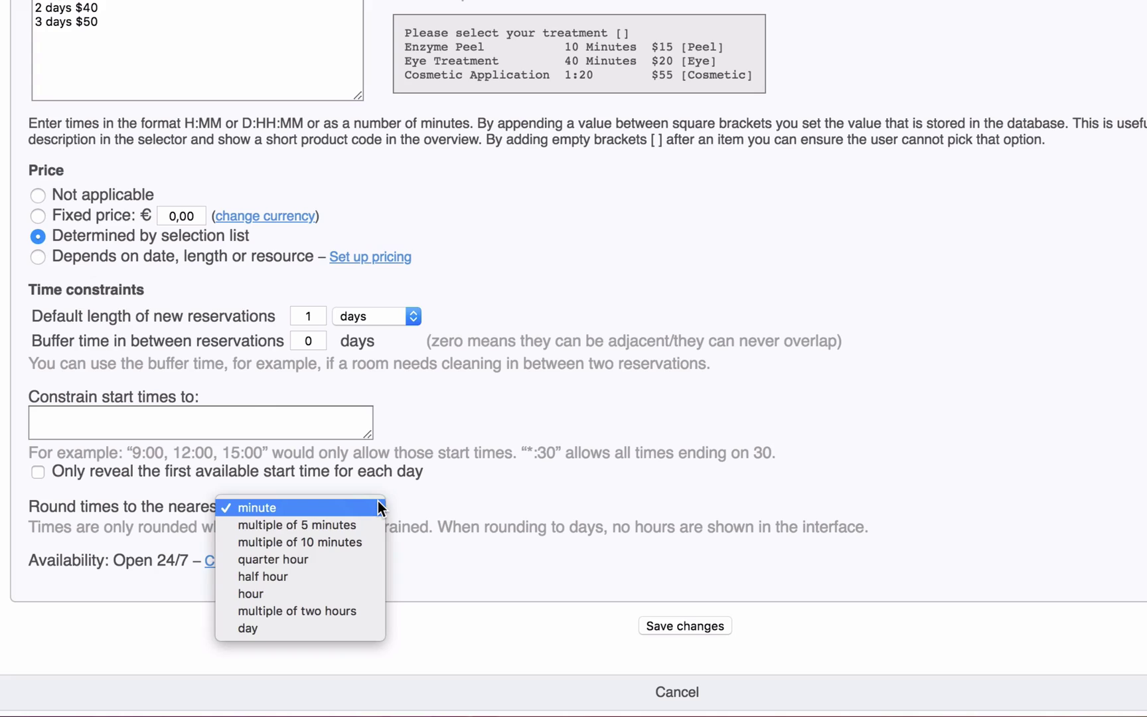
left_click(362, 627)
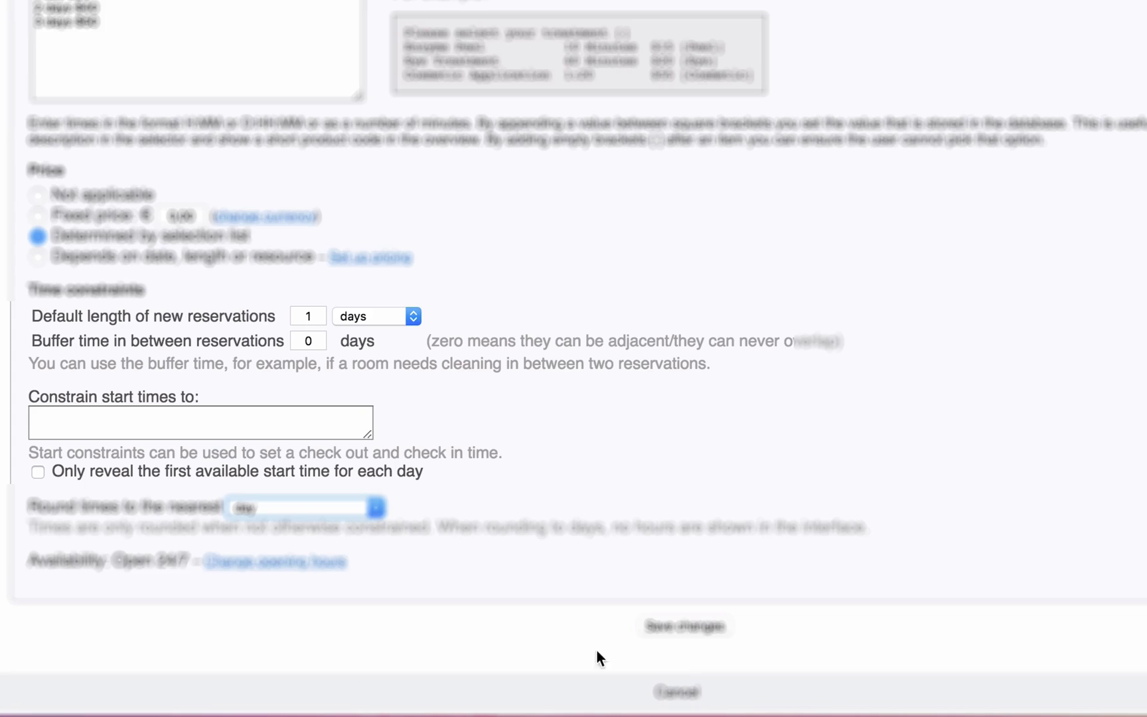
left_click(728, 625)
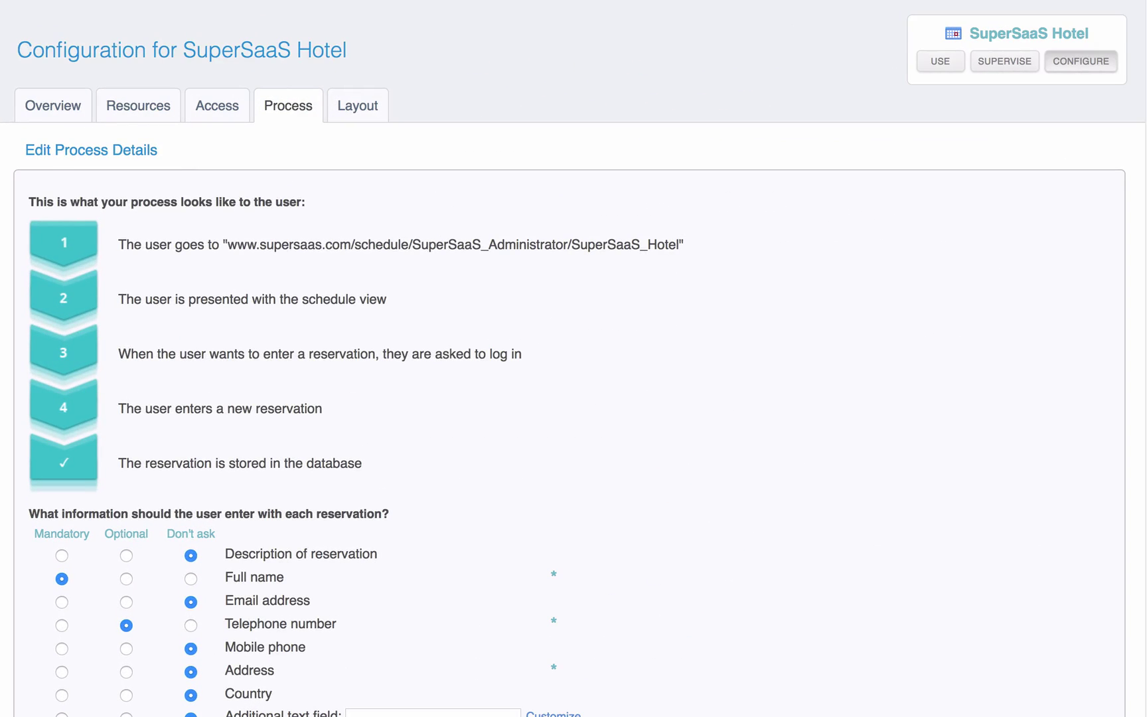
Step: Customize the additional text field in the process settings, making it optional and naming it "Towels"
scroll(1124, 282, "down", 5)
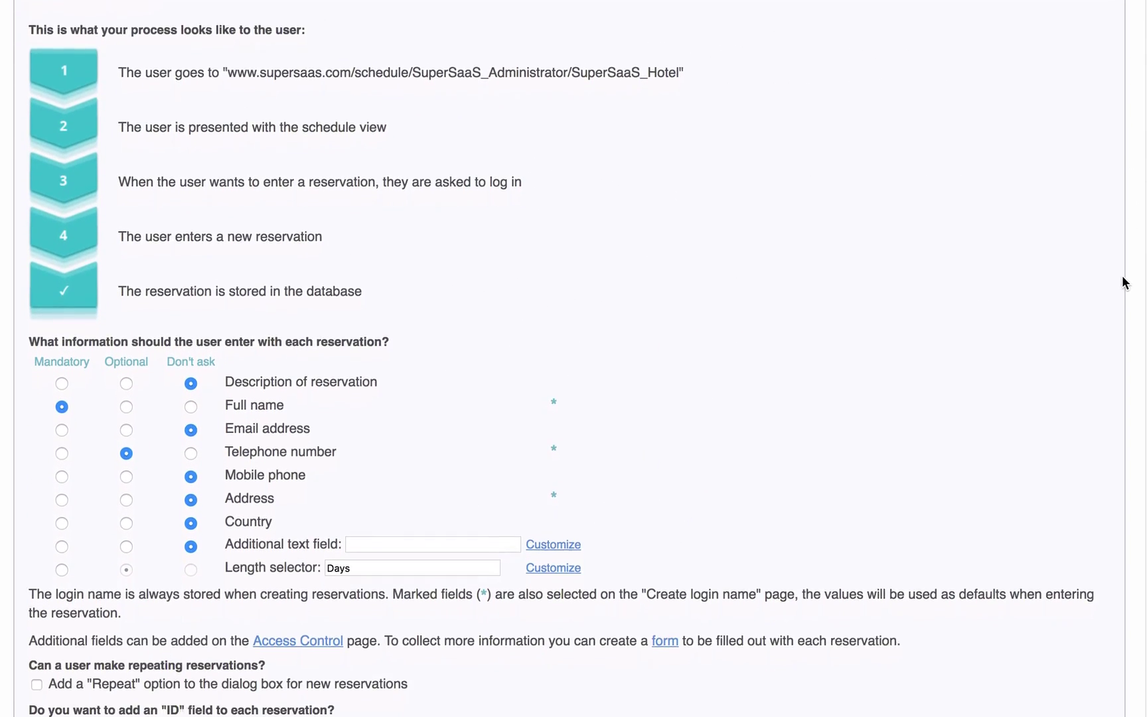
scroll(1124, 283, "down", 4)
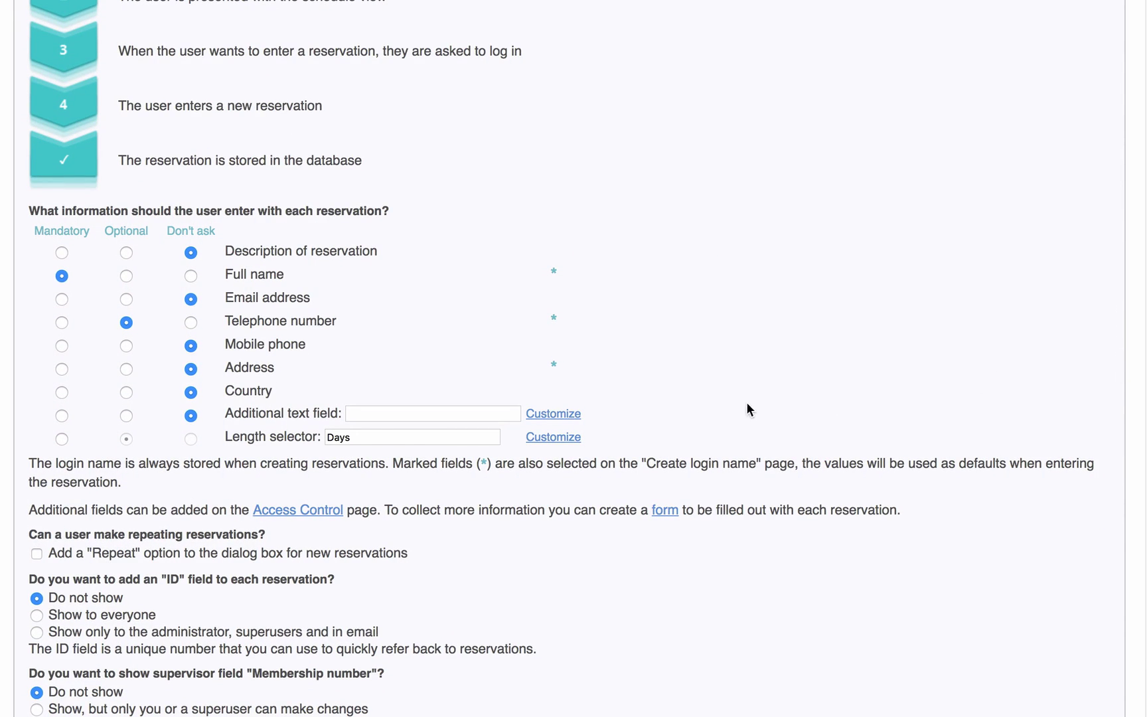
left_click(561, 415)
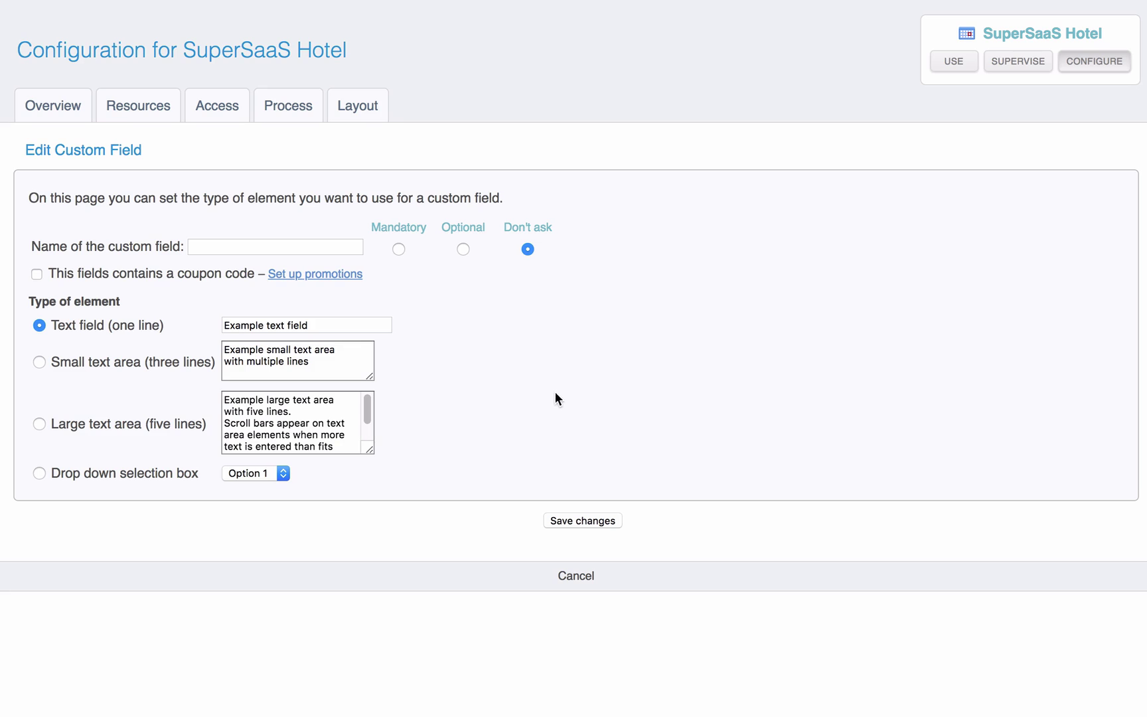
left_click(463, 249)
left_click(342, 247)
type("Towe")
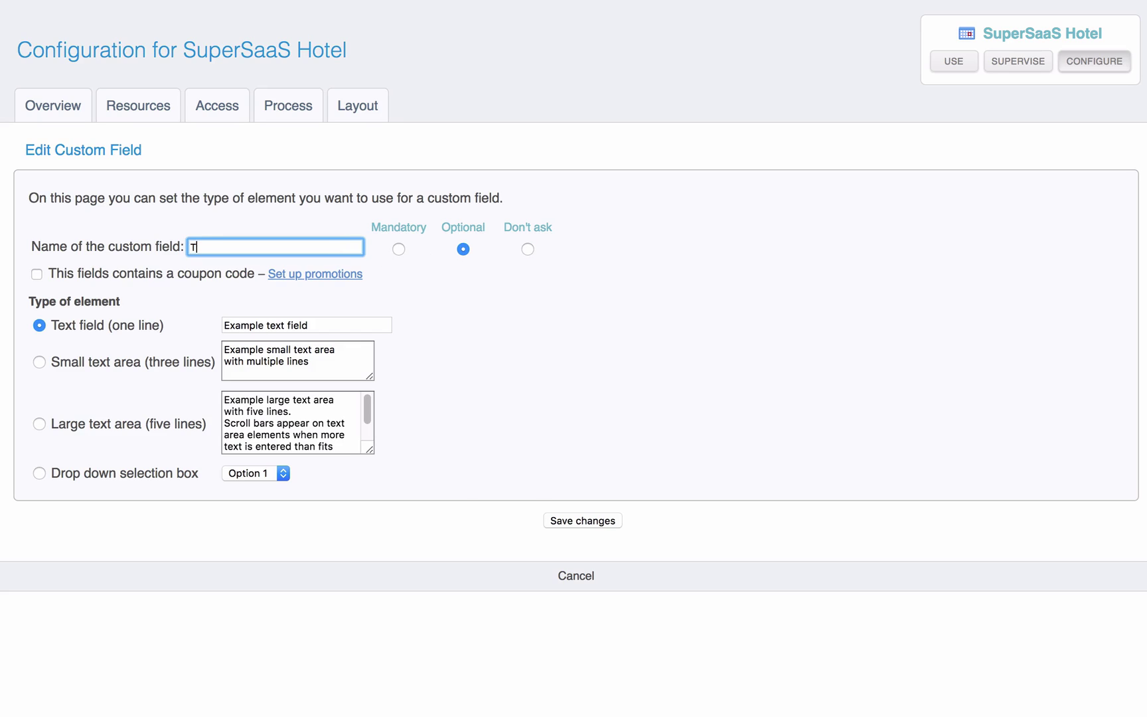
type("ls")
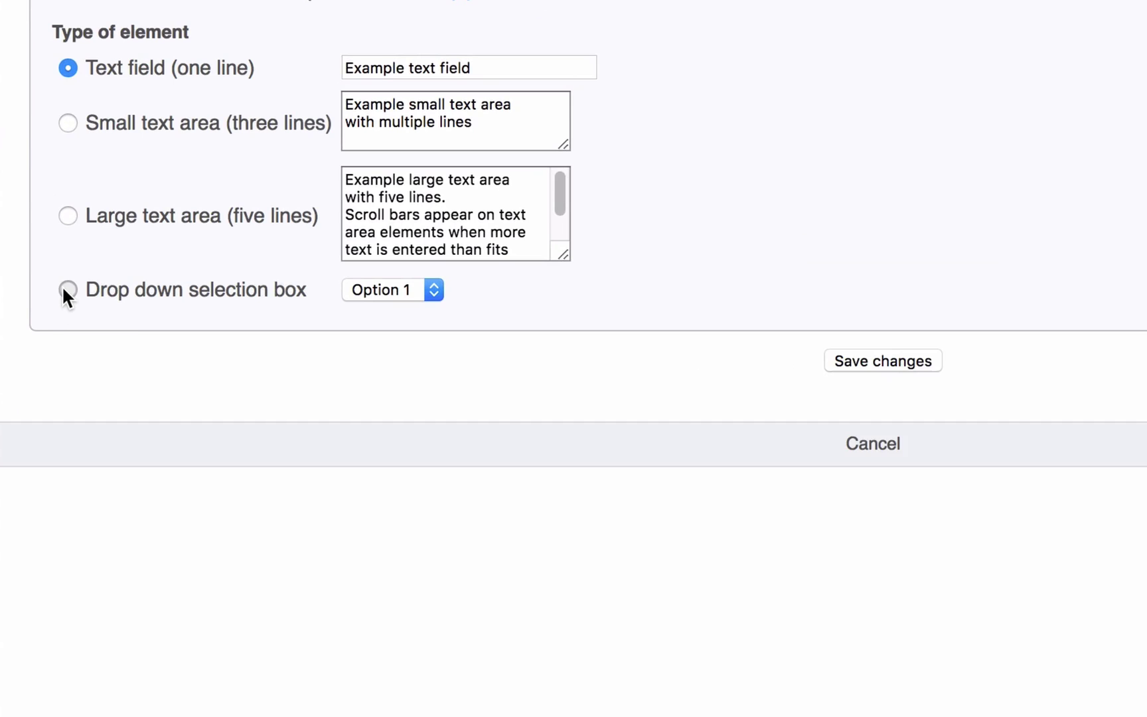
Step: Make the custom field a drop down selection box with the options Yes and No, and save it
left_click(67, 289)
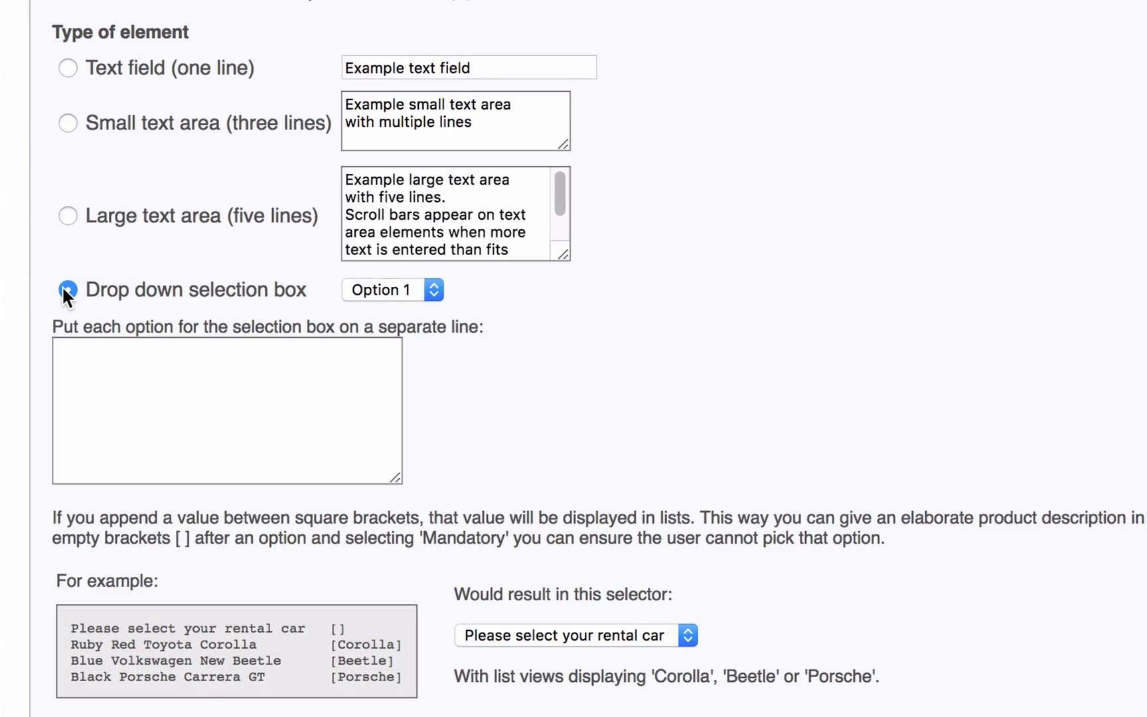
left_click(291, 377)
type("Ye")
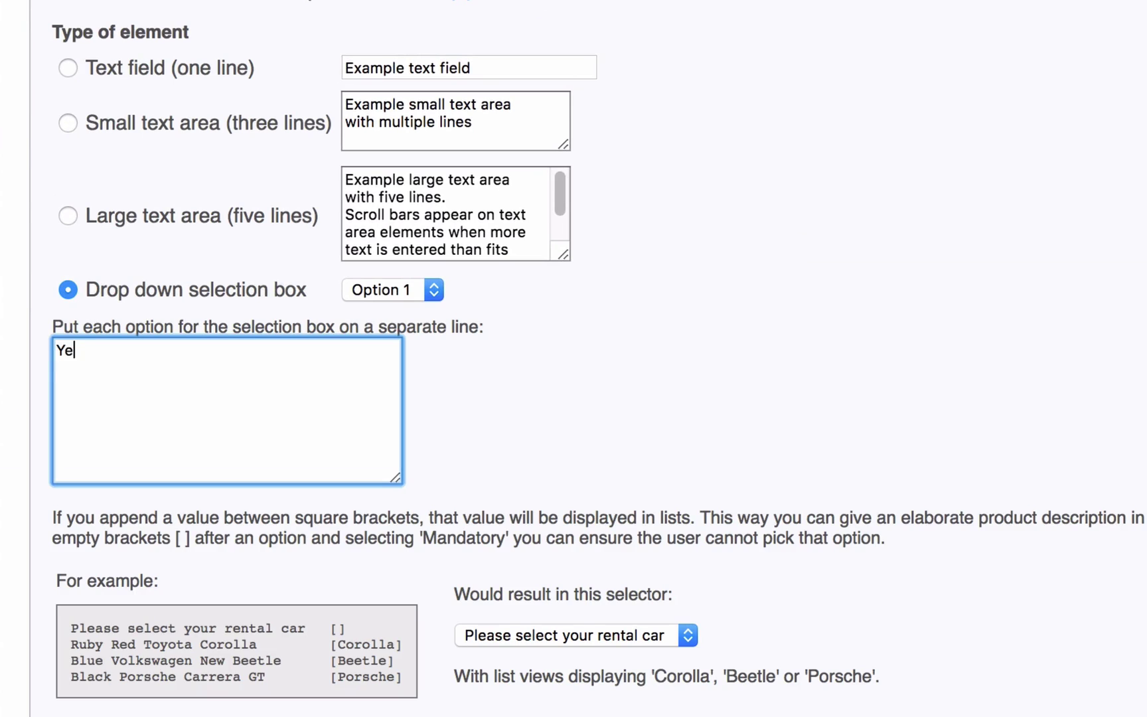
type("s")
key("Return")
type("No")
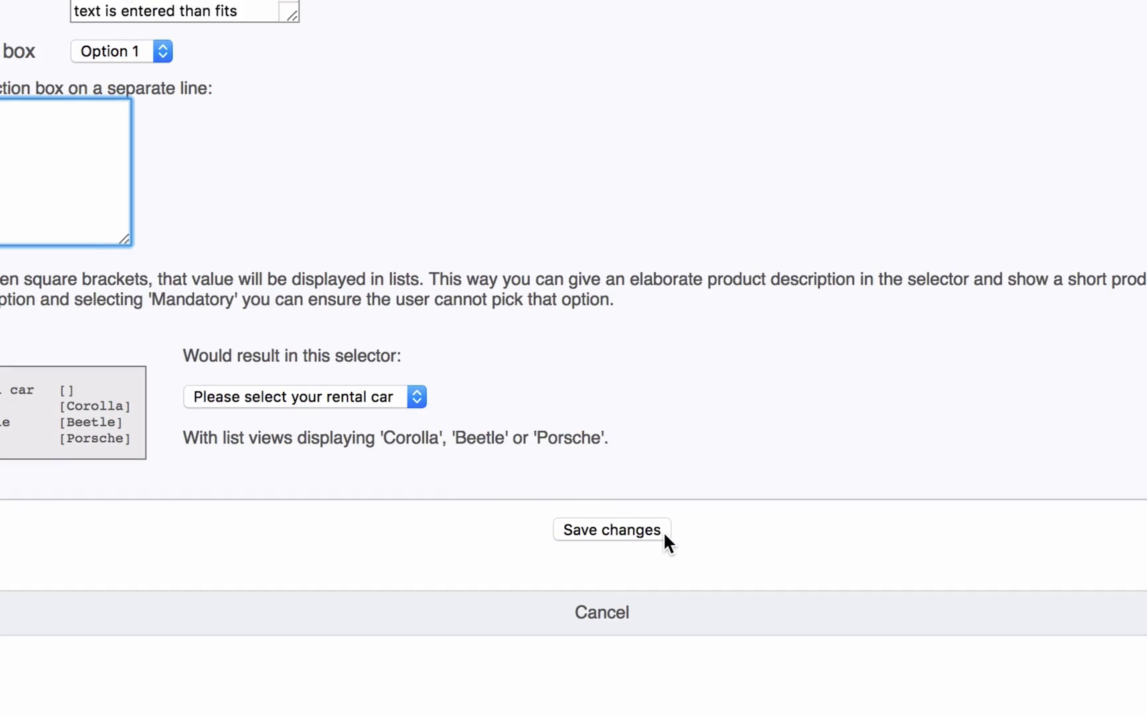
left_click(663, 530)
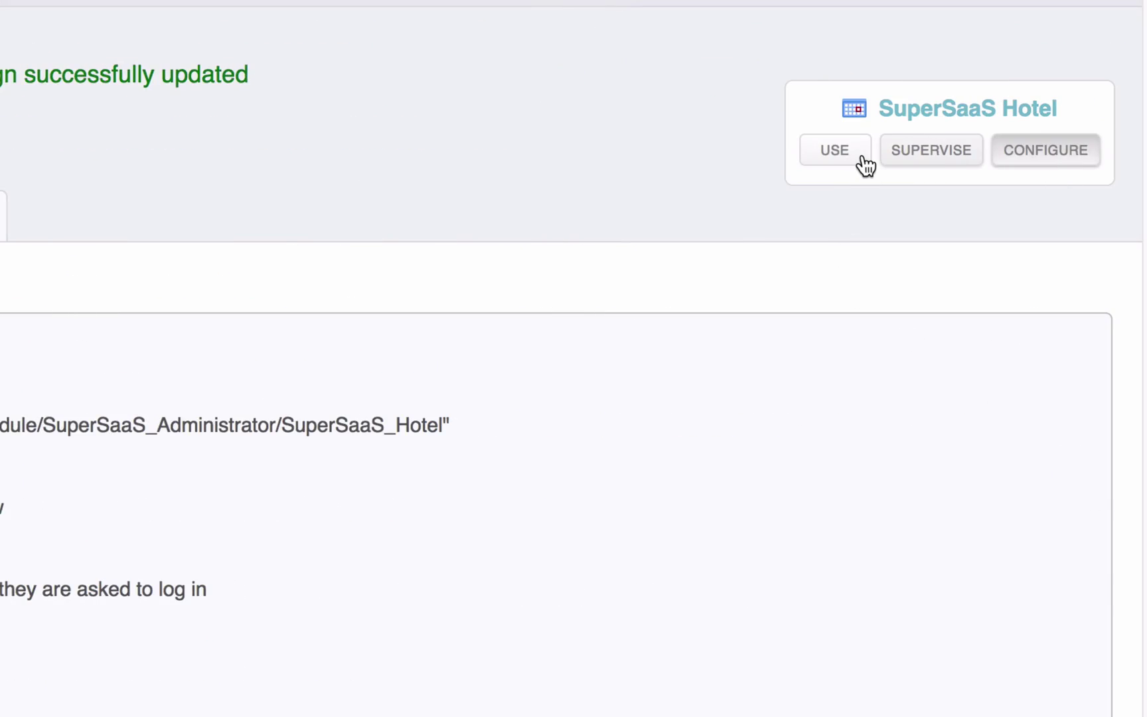
Step: Open the SuperSaaS Hotel schedule in its user view
left_click(862, 161)
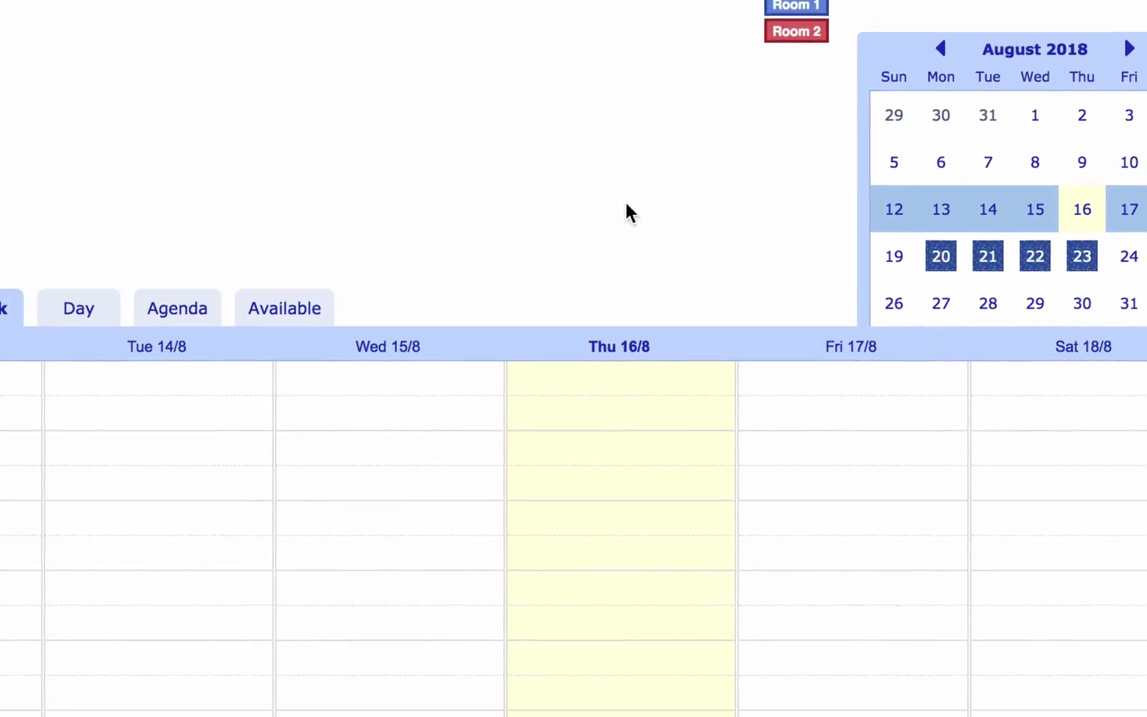